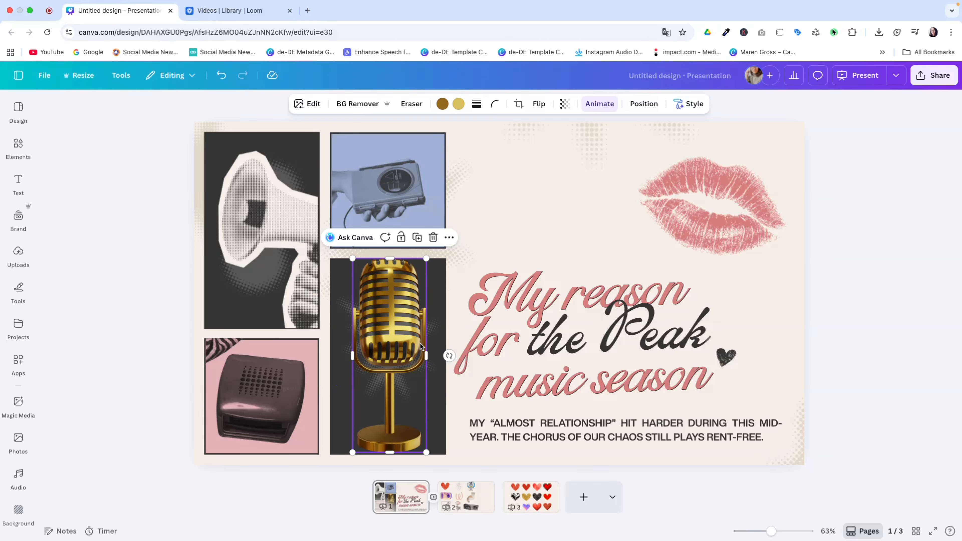
Copy the art style of the halftone megaphone on page 1 and apply it to the gold microphone.
{"action": "left_click", "coordinate": [528, 231]}
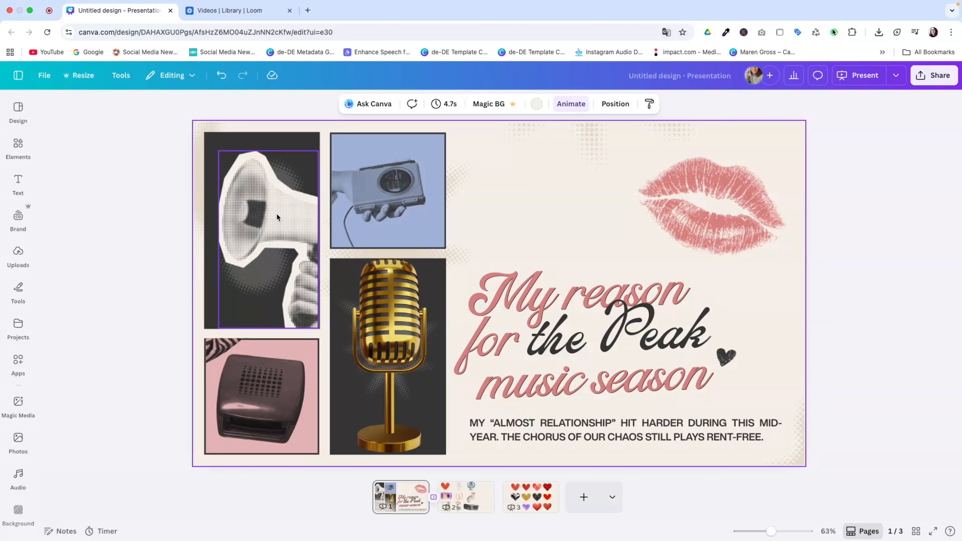
{"action": "left_click", "coordinate": [275, 222]}
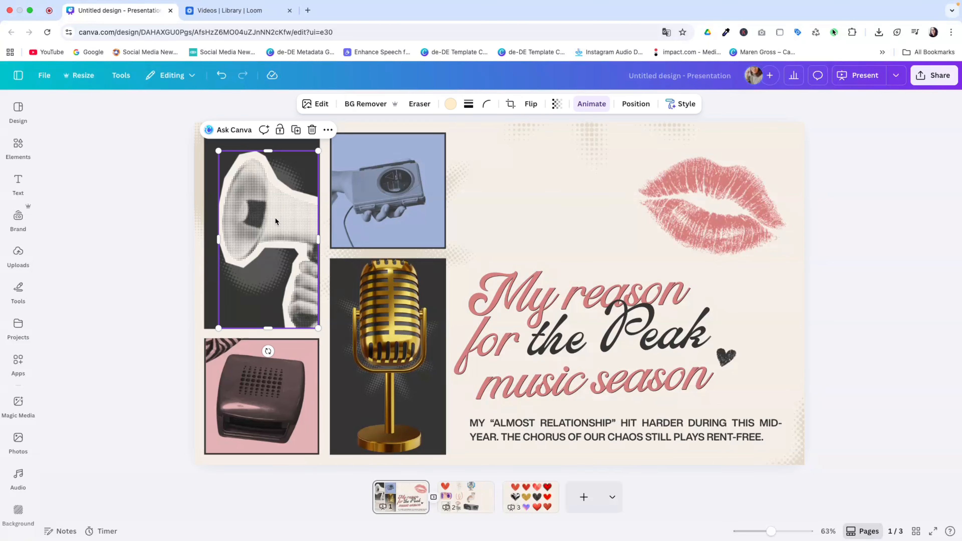
{"action": "left_click", "coordinate": [672, 106]}
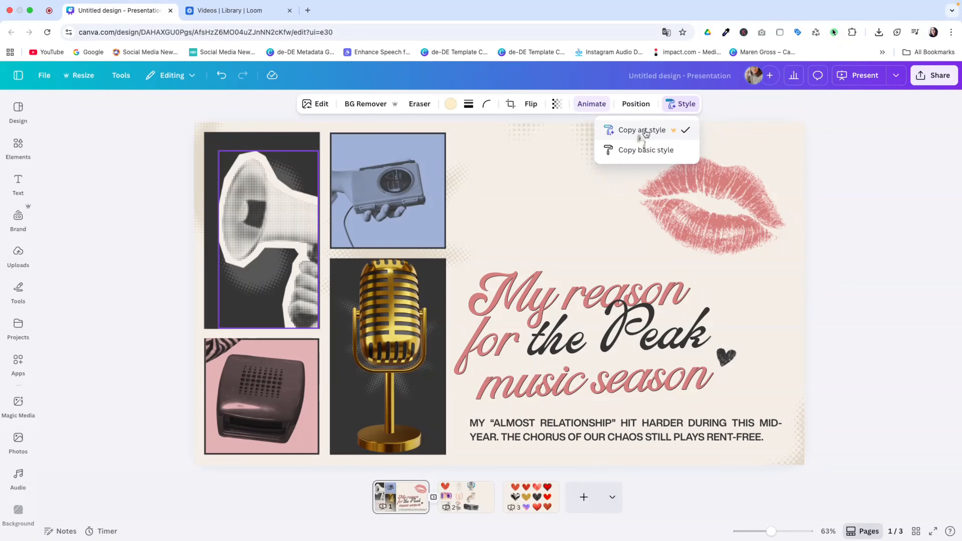
{"action": "left_click", "coordinate": [645, 130]}
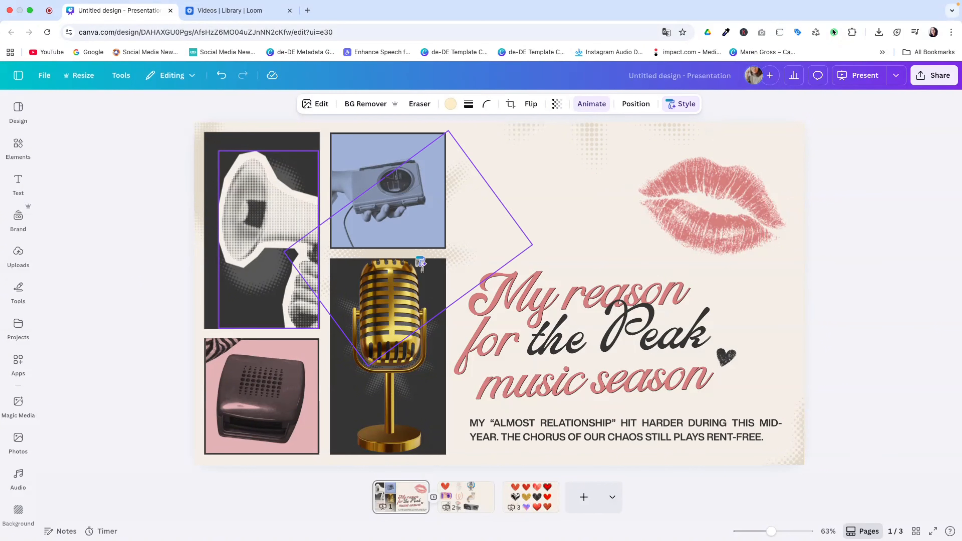
{"action": "left_click", "coordinate": [393, 348]}
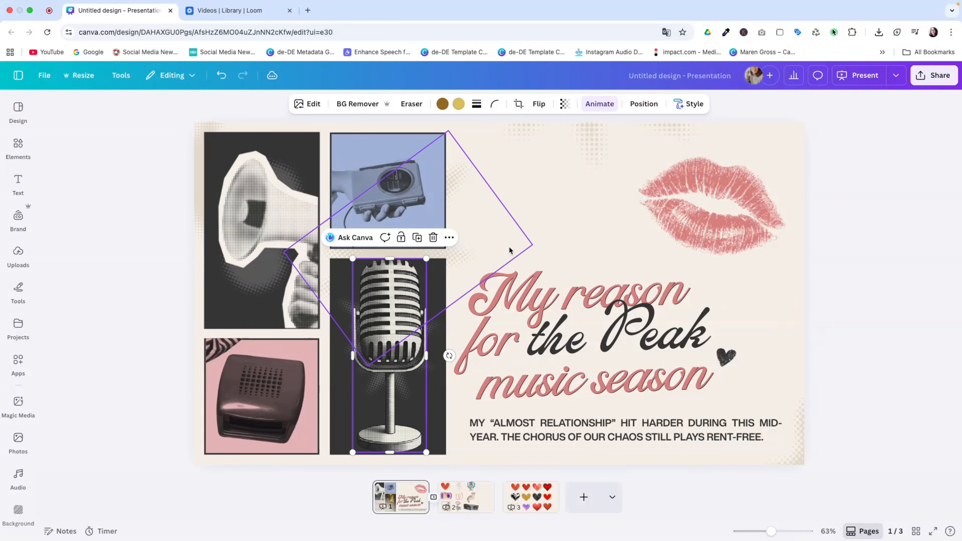
{"action": "left_click", "coordinate": [588, 227]}
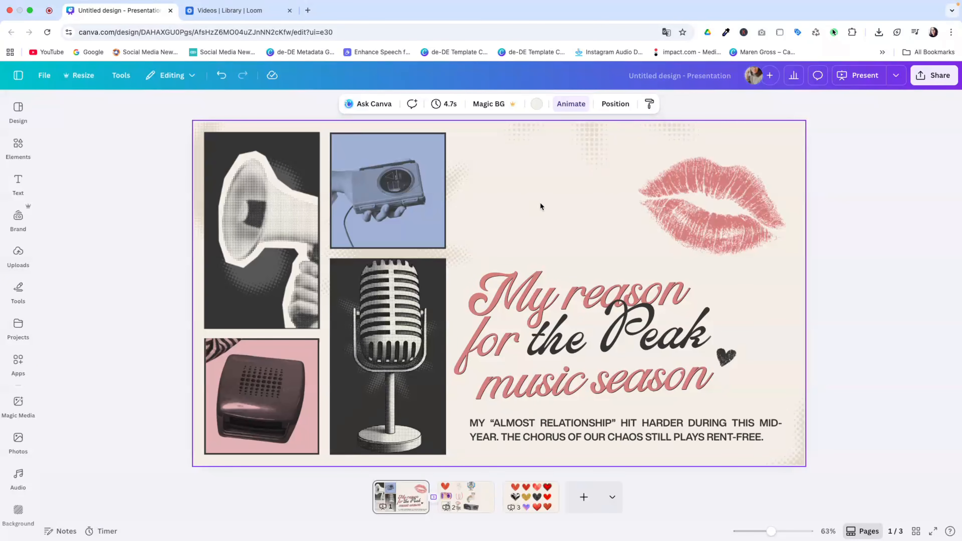
Apply the Lo-Fi Style Match from the Trendy group to the red paper heart on page 2.
{"action": "left_click", "coordinate": [466, 497]}
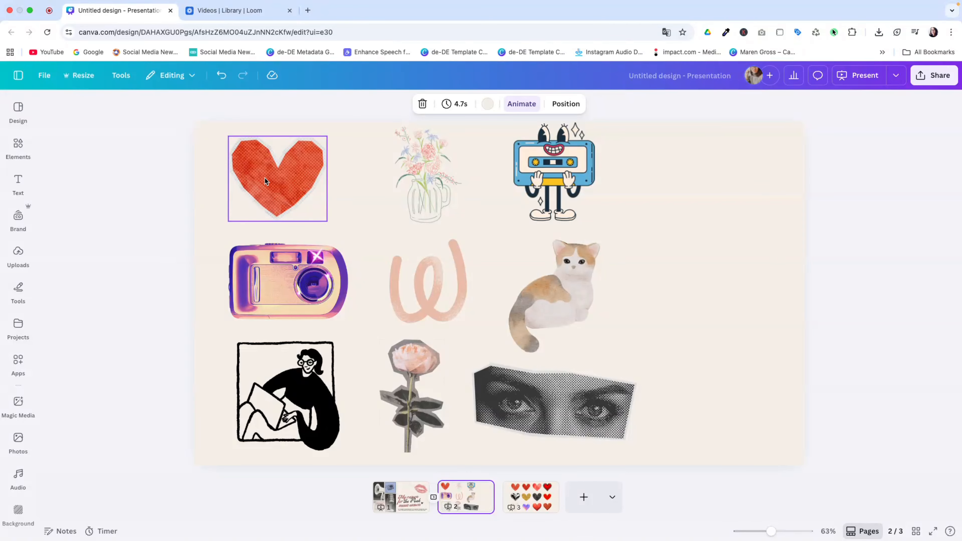
{"action": "left_click", "coordinate": [279, 182]}
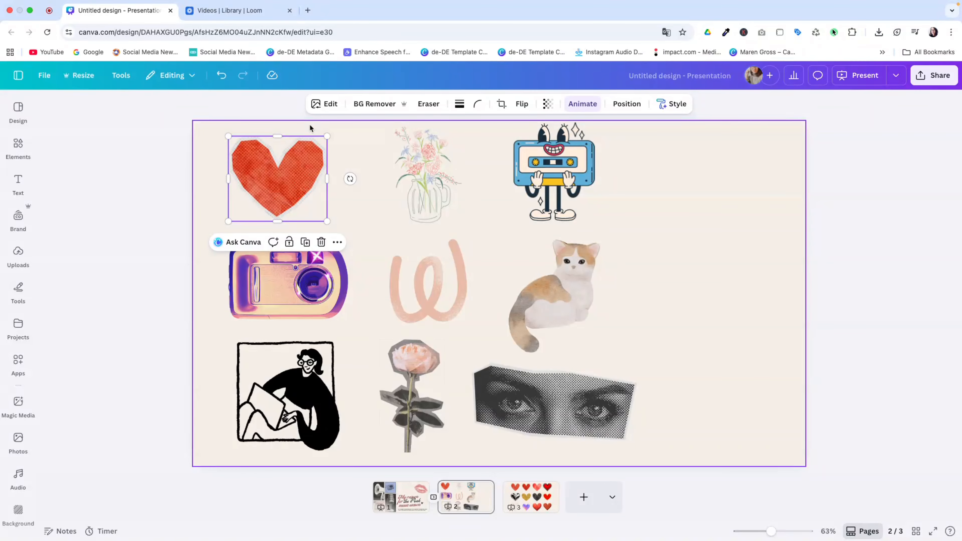
{"action": "left_click", "coordinate": [327, 106]}
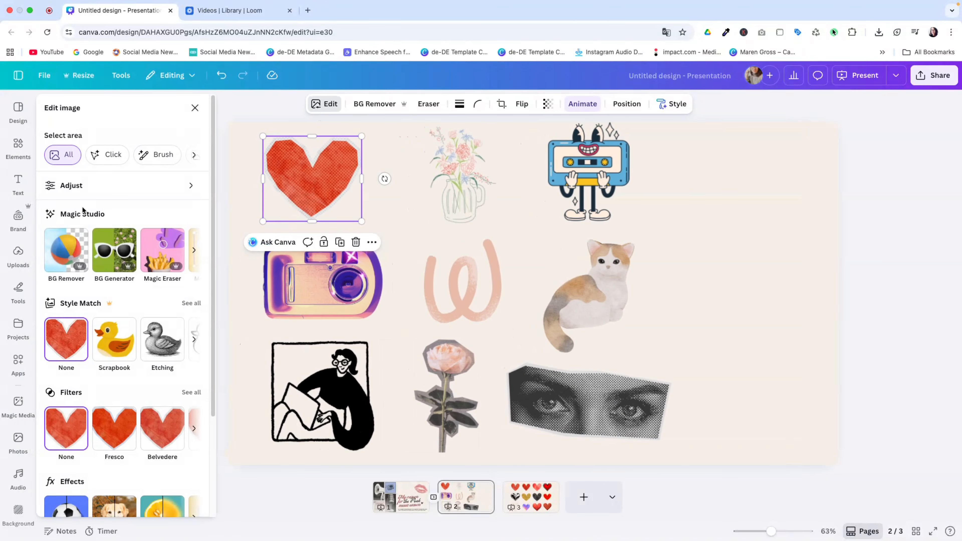
{"action": "left_click", "coordinate": [191, 304]}
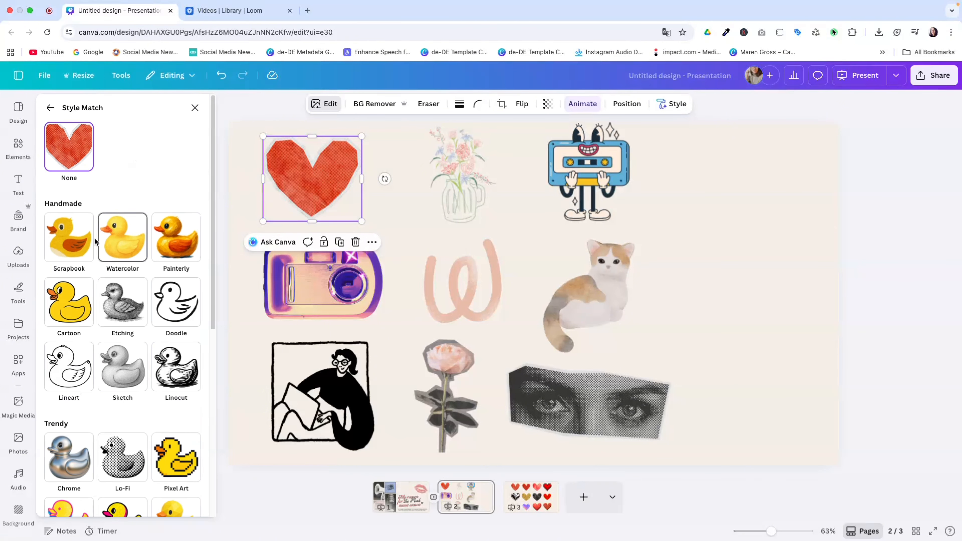
{"action": "scroll", "coordinate": [120, 412], "scroll_direction": "down", "scroll_amount": 3}
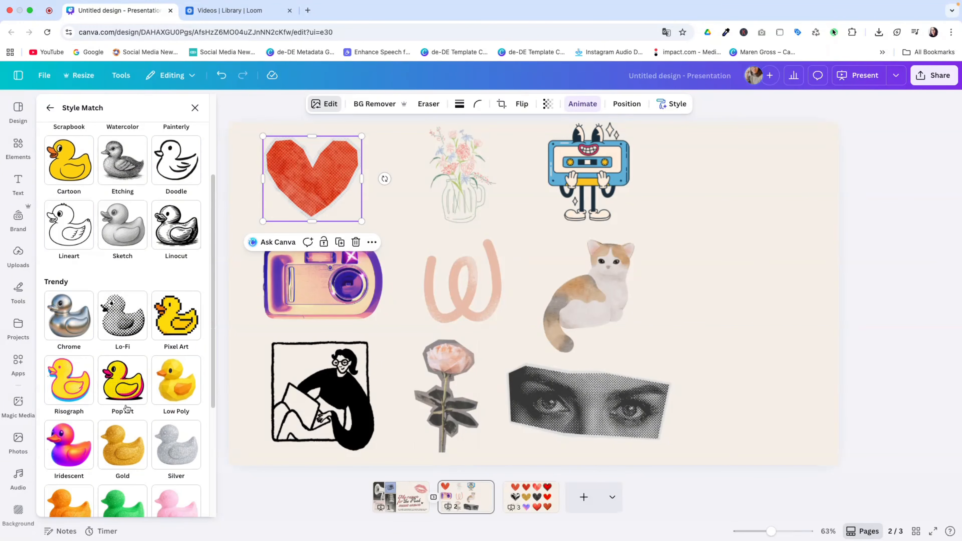
{"action": "scroll", "coordinate": [141, 323], "scroll_direction": "down", "scroll_amount": 4}
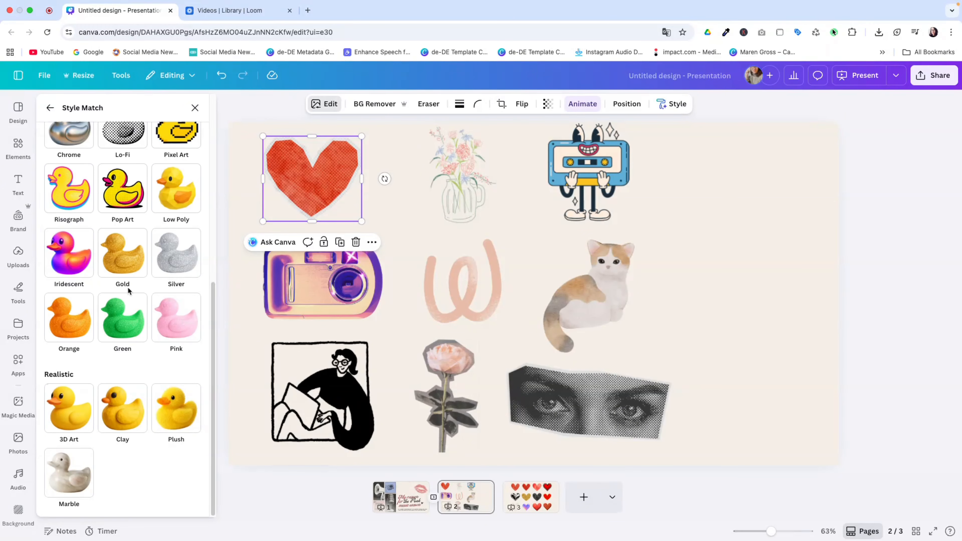
{"action": "scroll", "coordinate": [125, 288], "scroll_direction": "up", "scroll_amount": 1}
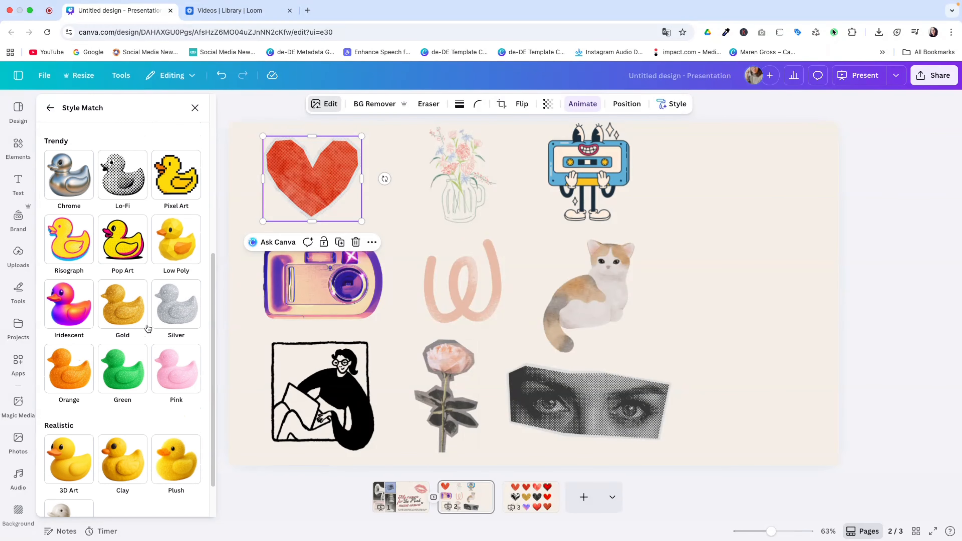
{"action": "scroll", "coordinate": [127, 228], "scroll_direction": "up", "scroll_amount": 1}
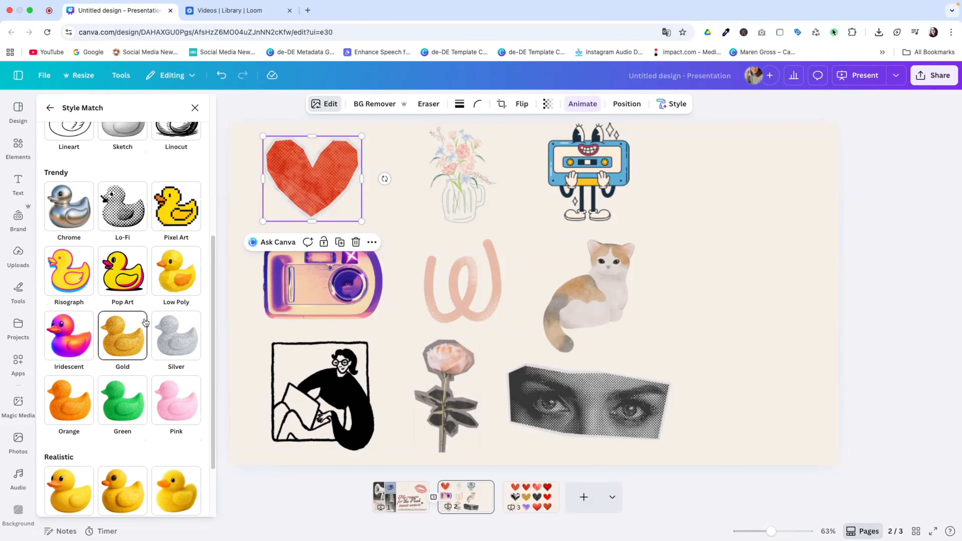
{"action": "left_click", "coordinate": [121, 212]}
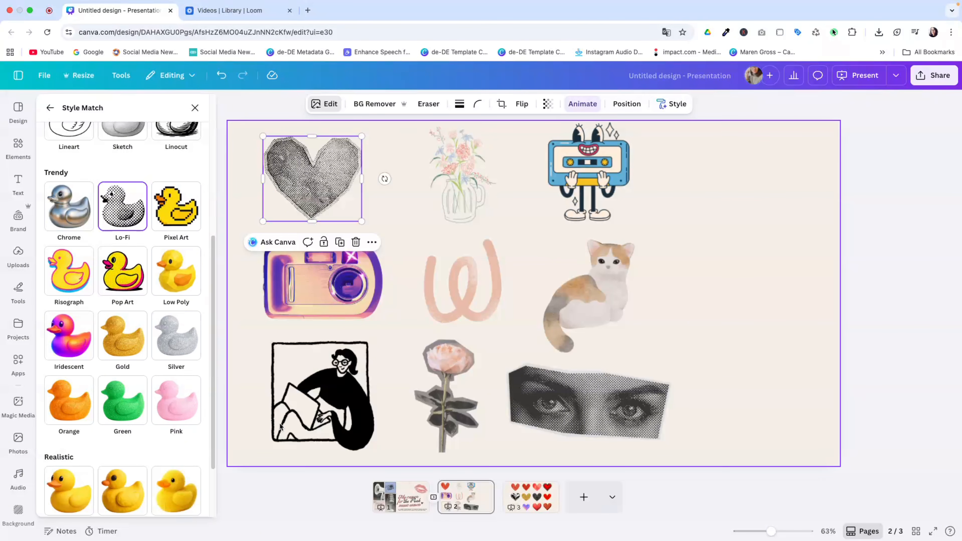
Examine the heart style variations on page 3 and the Style Match options for the first red heart.
{"action": "left_click", "coordinate": [545, 501]}
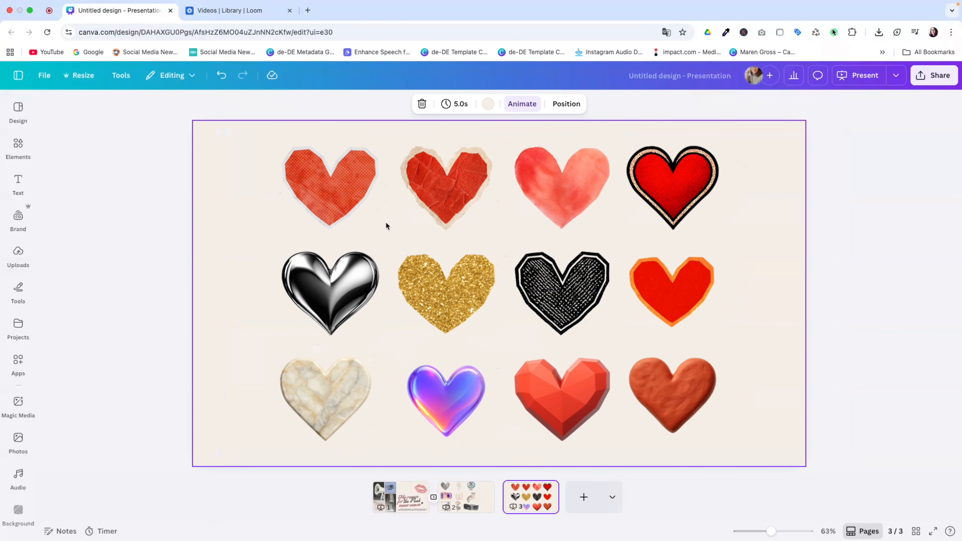
{"action": "left_click", "coordinate": [322, 183]}
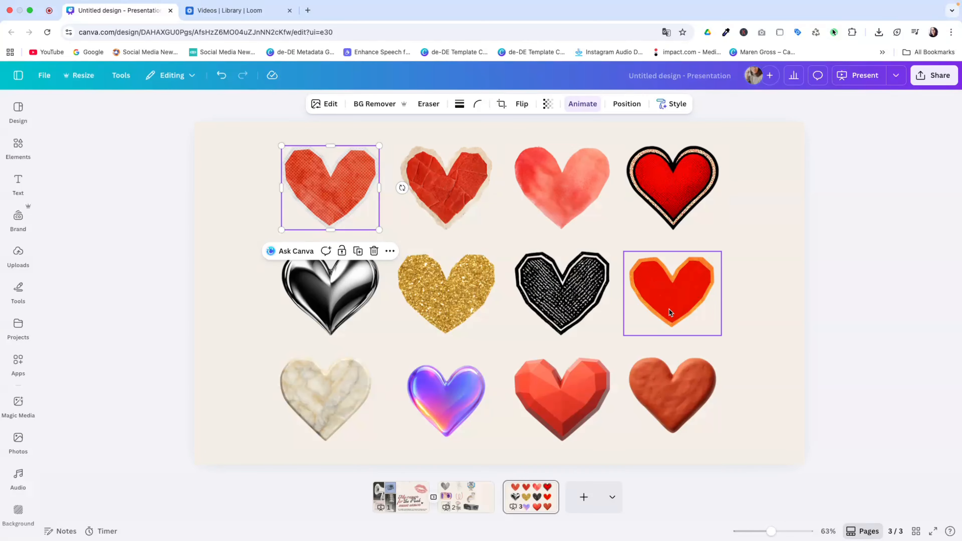
{"action": "left_click", "coordinate": [242, 307]}
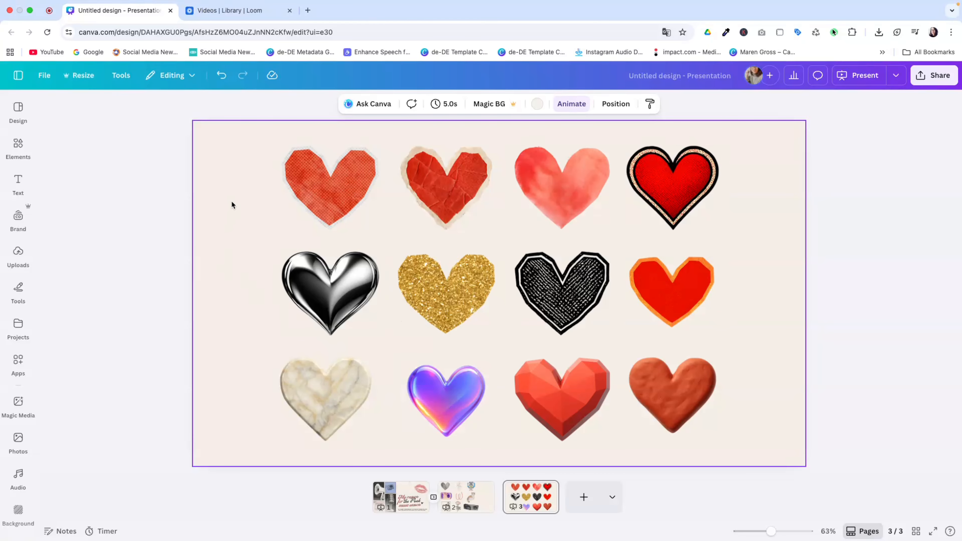
{"action": "left_click", "coordinate": [309, 193]}
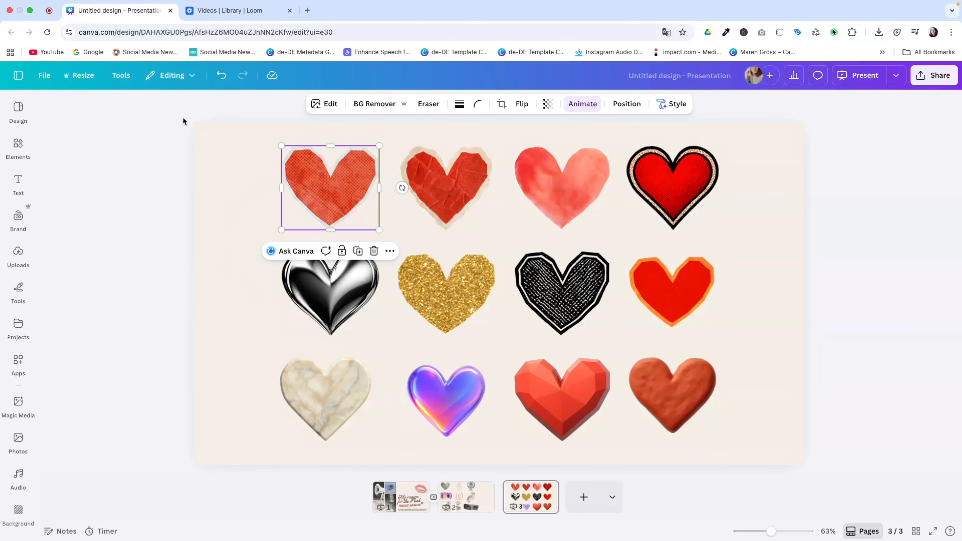
{"action": "left_click", "coordinate": [322, 106]}
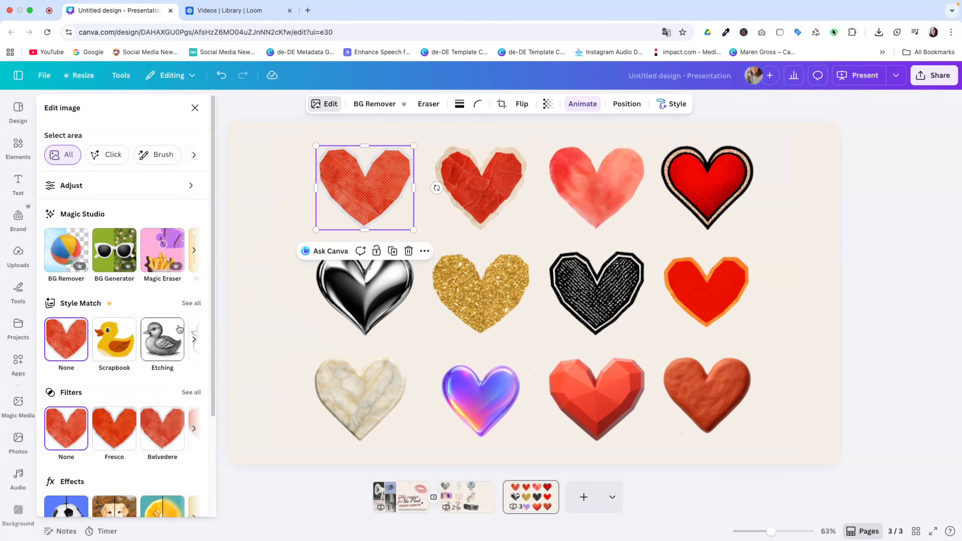
{"action": "left_click", "coordinate": [191, 304]}
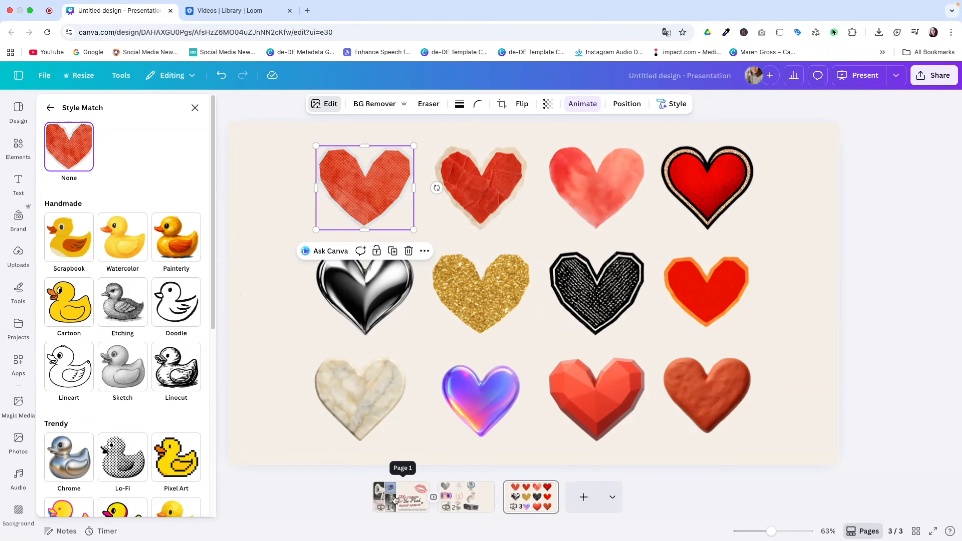
{"action": "left_click", "coordinate": [404, 500]}
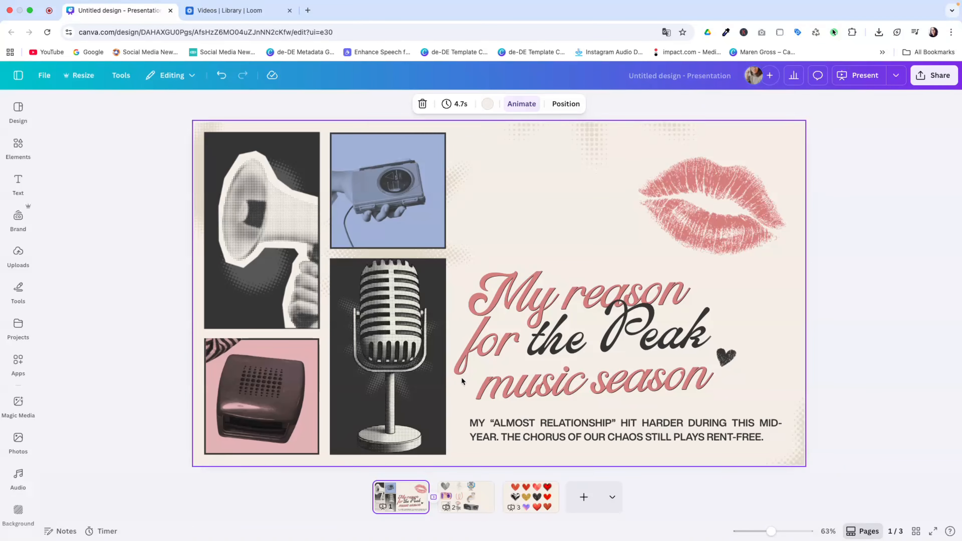
Copy the art style of the blue cassette character on page 2 and apply it to the watercolor cat.
{"action": "left_click", "coordinate": [484, 494]}
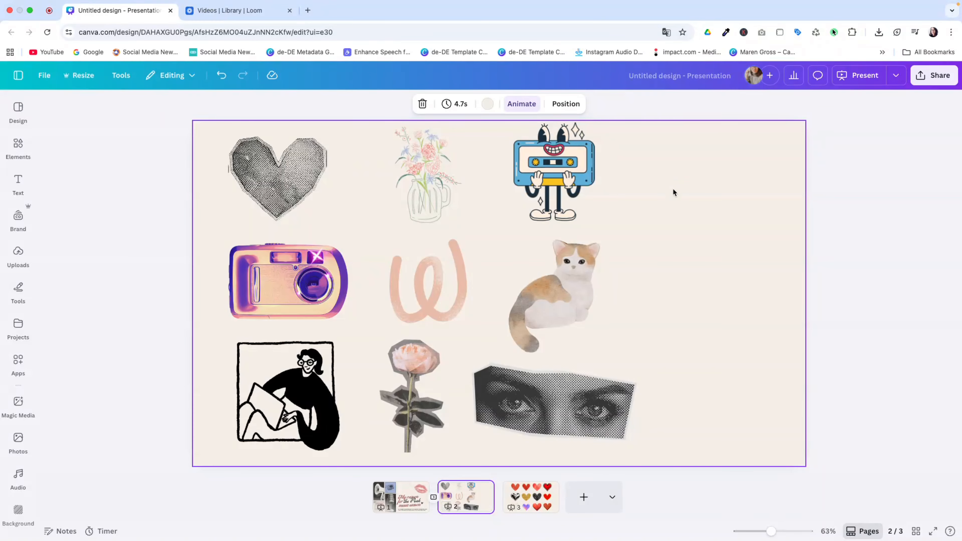
{"action": "left_click", "coordinate": [567, 156]}
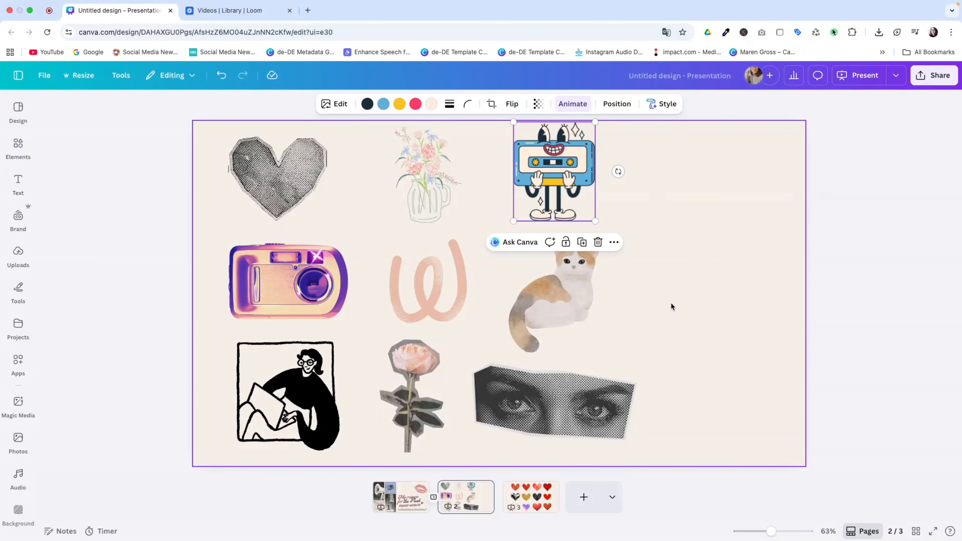
{"action": "left_click", "coordinate": [662, 104]}
{"action": "left_click", "coordinate": [623, 130]}
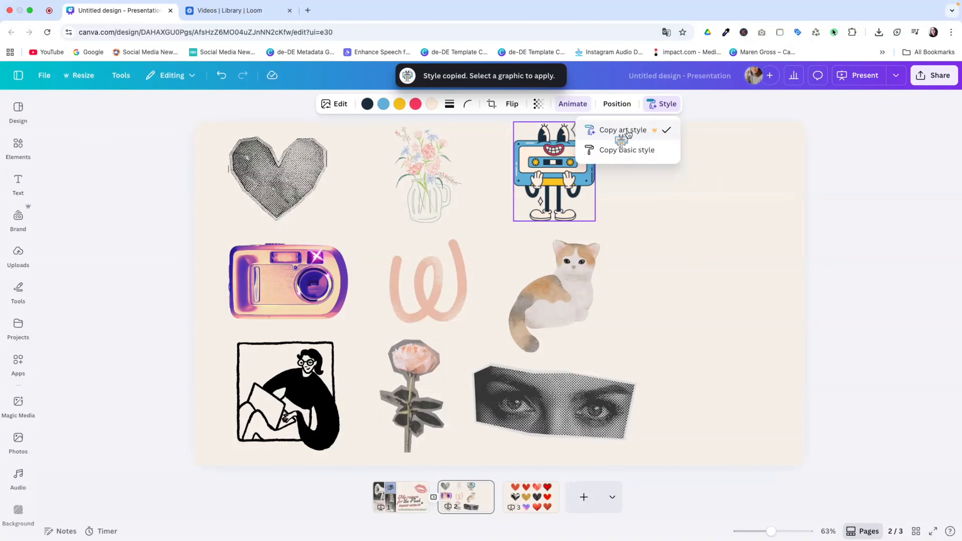
{"action": "left_click", "coordinate": [572, 270]}
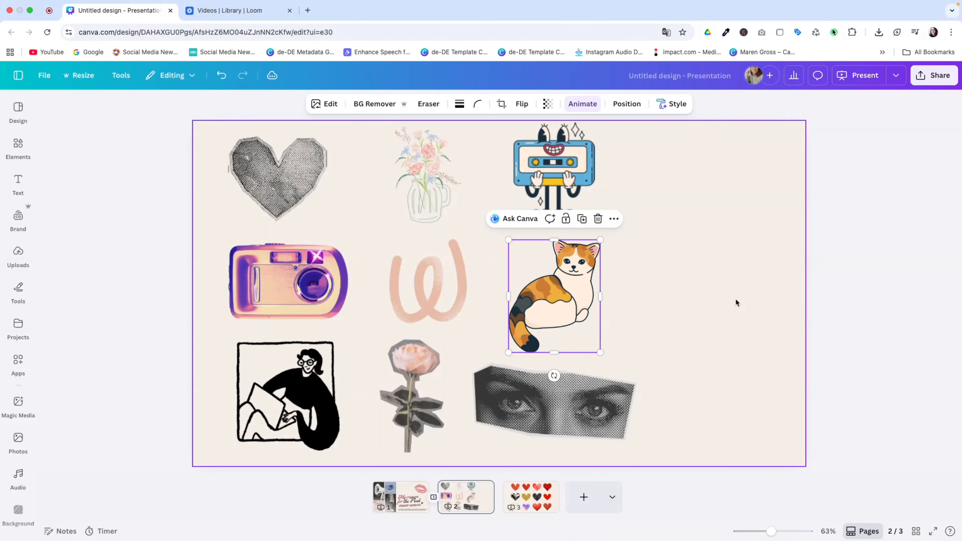
{"action": "left_click", "coordinate": [706, 304]}
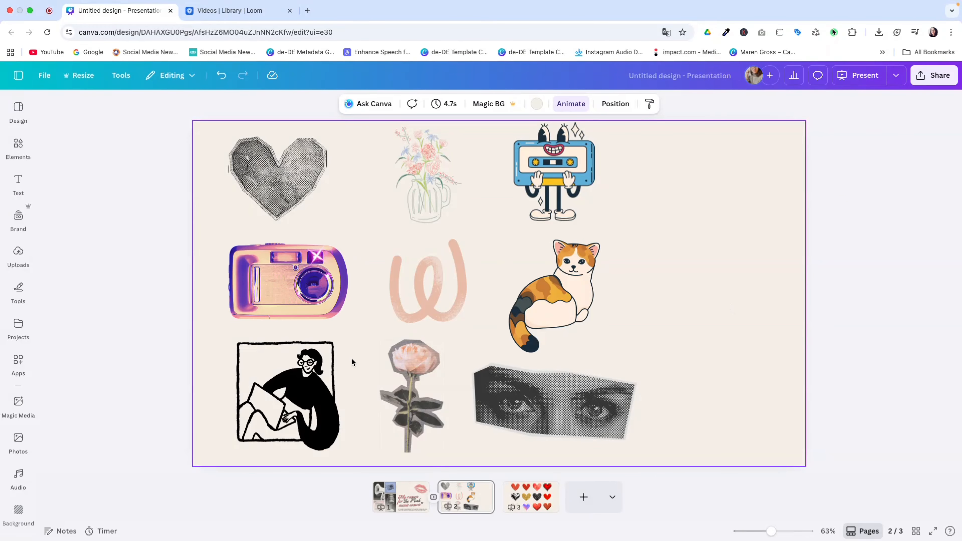
Copy the purple camera's style on page 2 and apply it to the rose.
{"action": "left_click", "coordinate": [318, 298]}
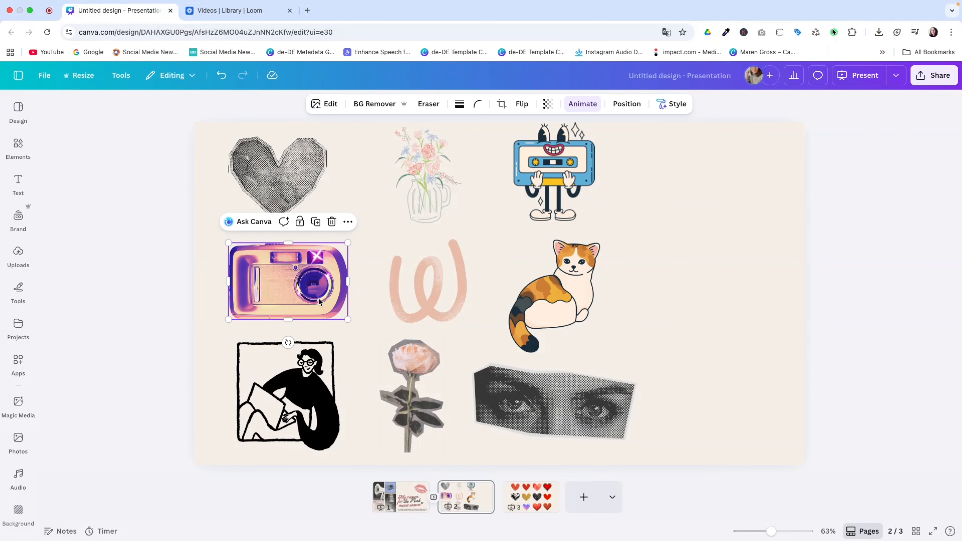
{"action": "left_click", "coordinate": [668, 104]}
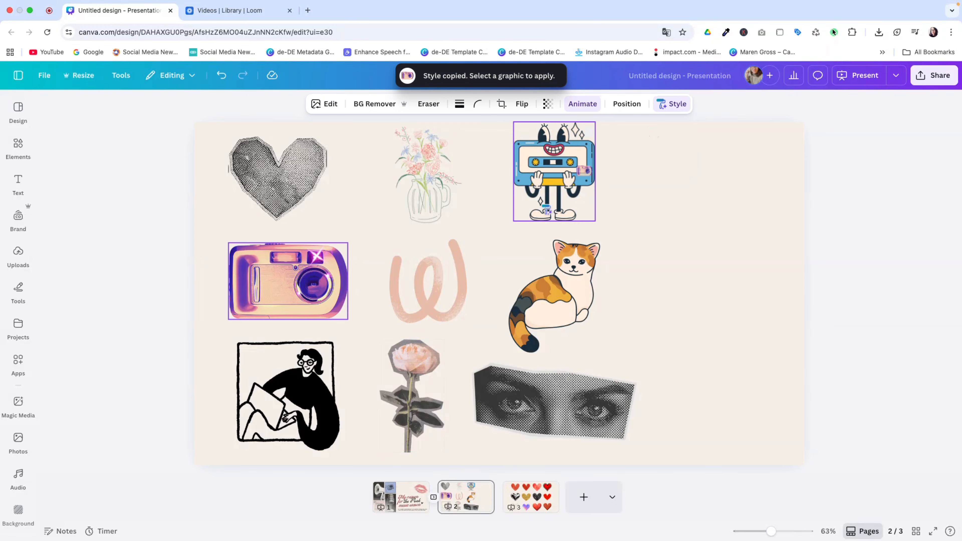
{"action": "left_click", "coordinate": [400, 352]}
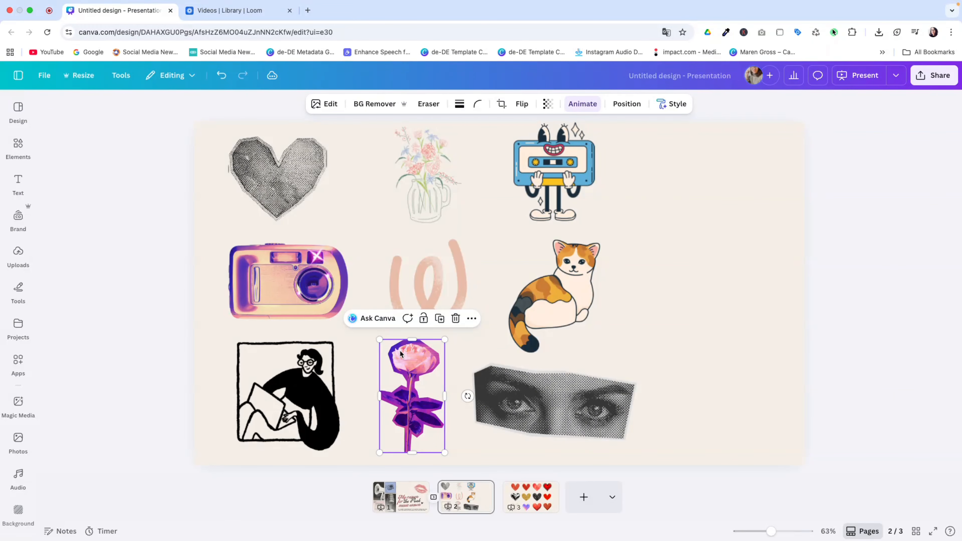
{"action": "left_click", "coordinate": [666, 327]}
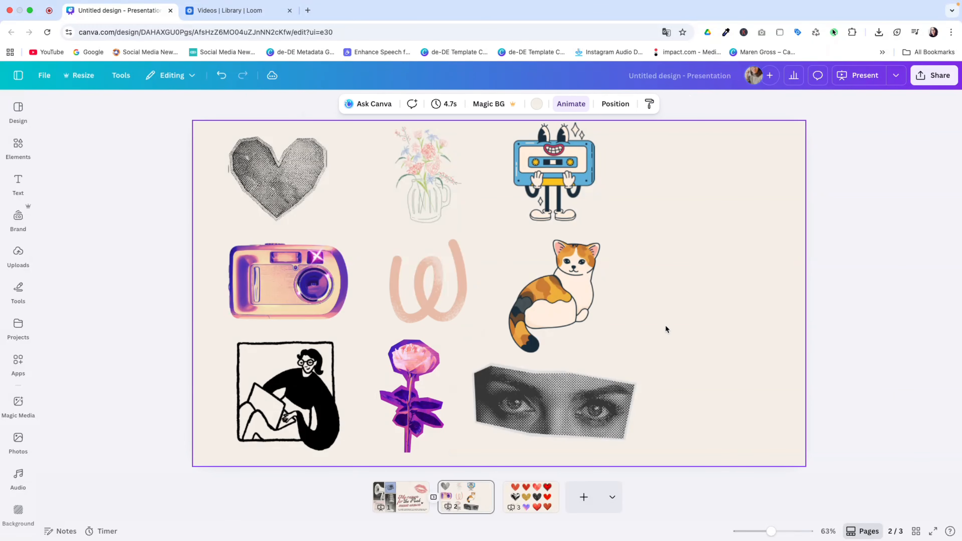